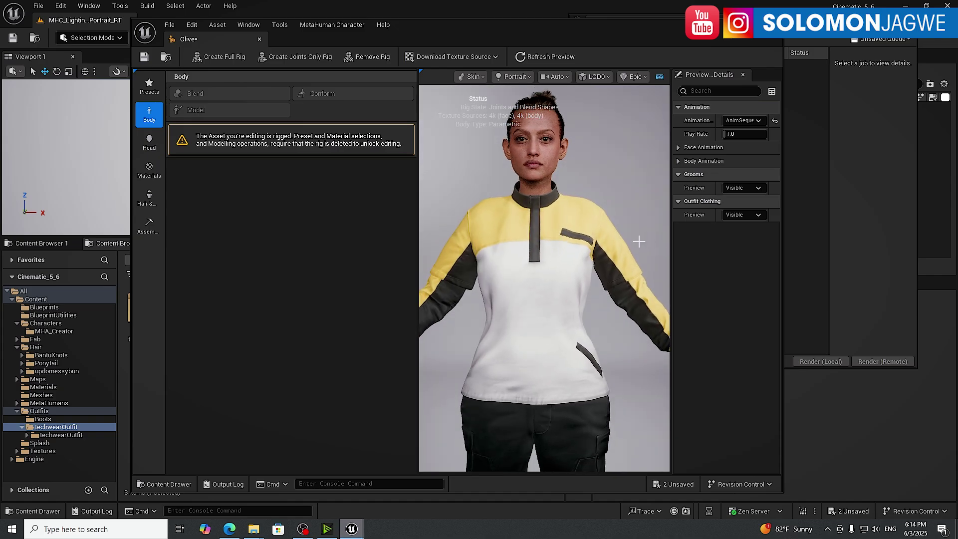
Step: Set the body animation template of the character preview to BodyROM
click(677, 161)
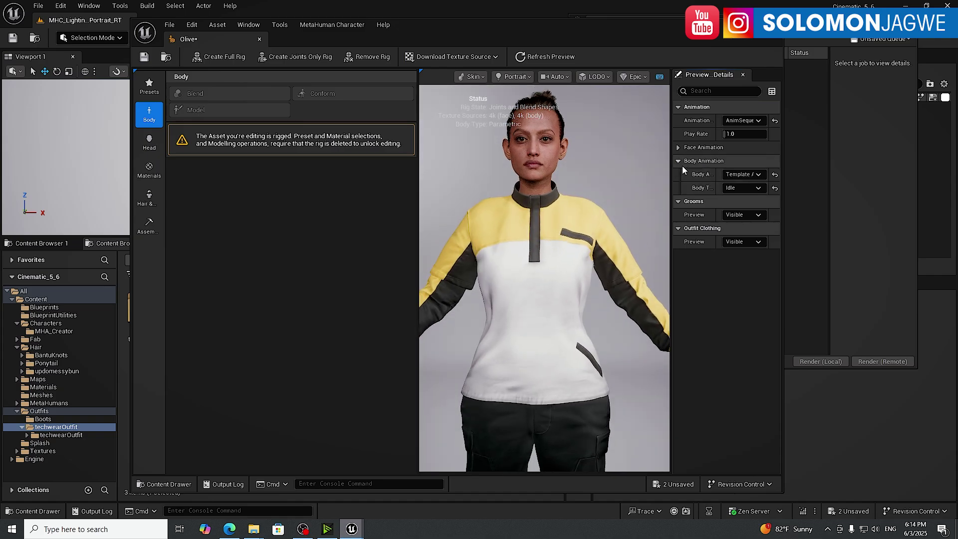
click(744, 188)
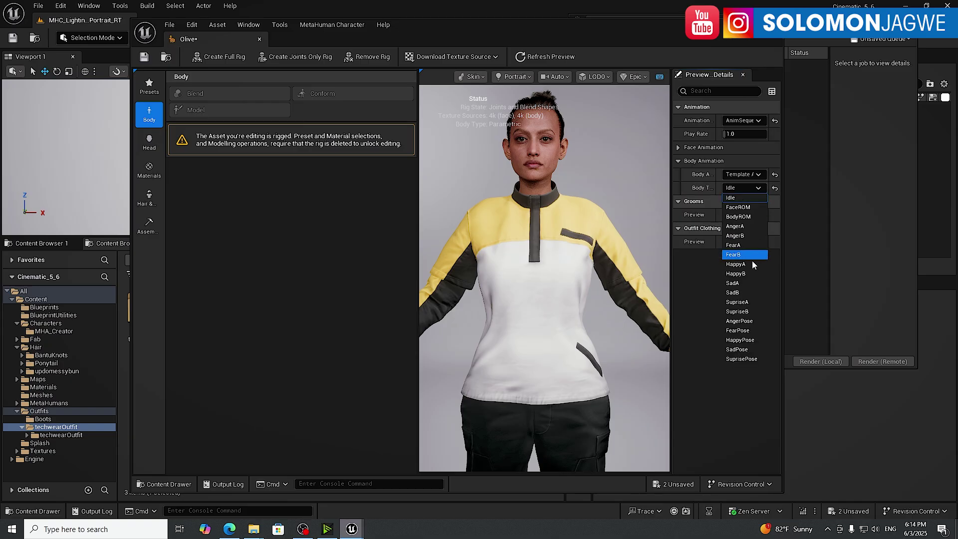
click(743, 217)
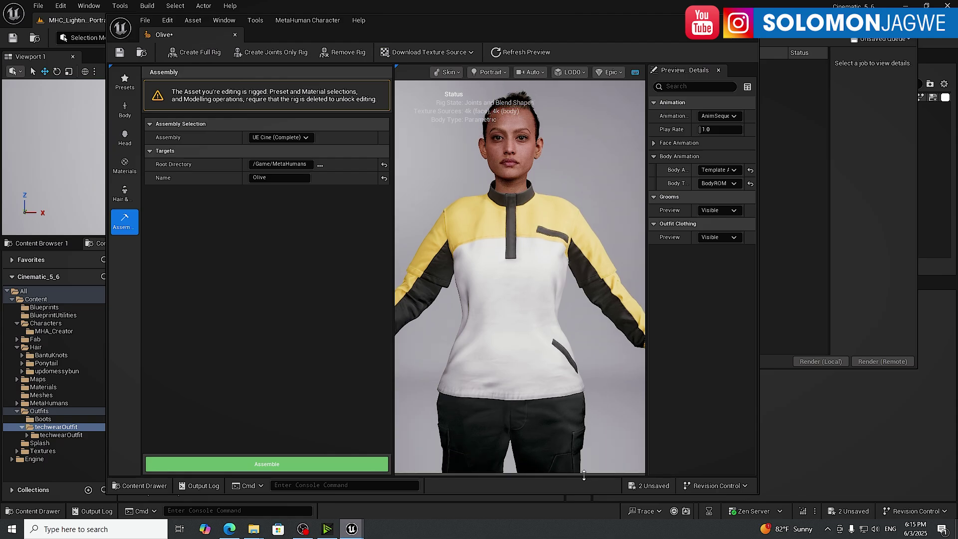
Step: Reveal the preview timeline and play the body animation in a maximized window with a widened preview viewport
drag(584, 475, 585, 418)
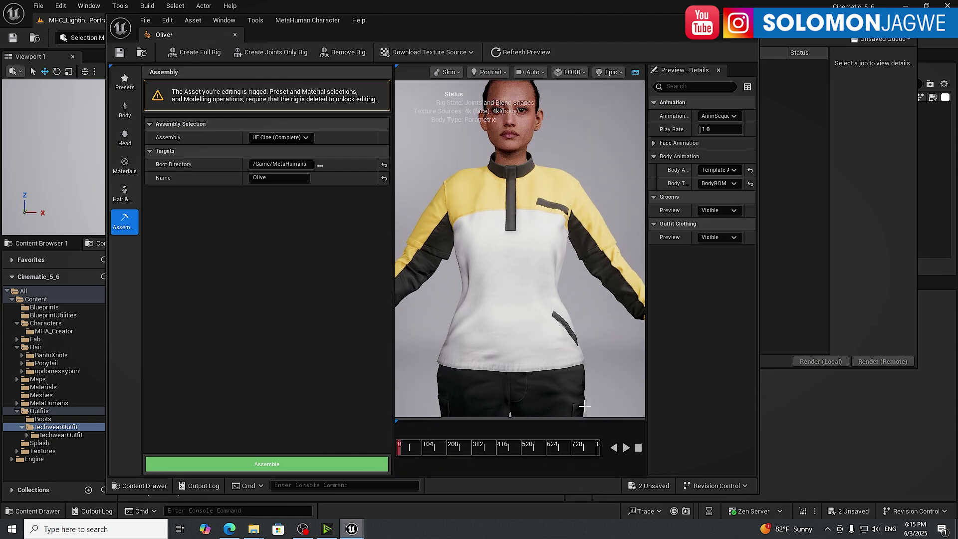
click(628, 451)
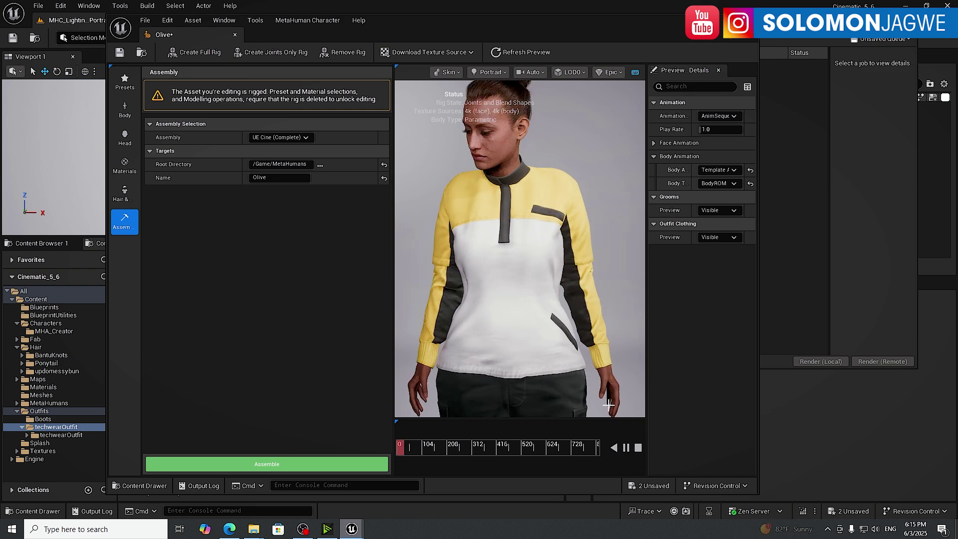
click(738, 20)
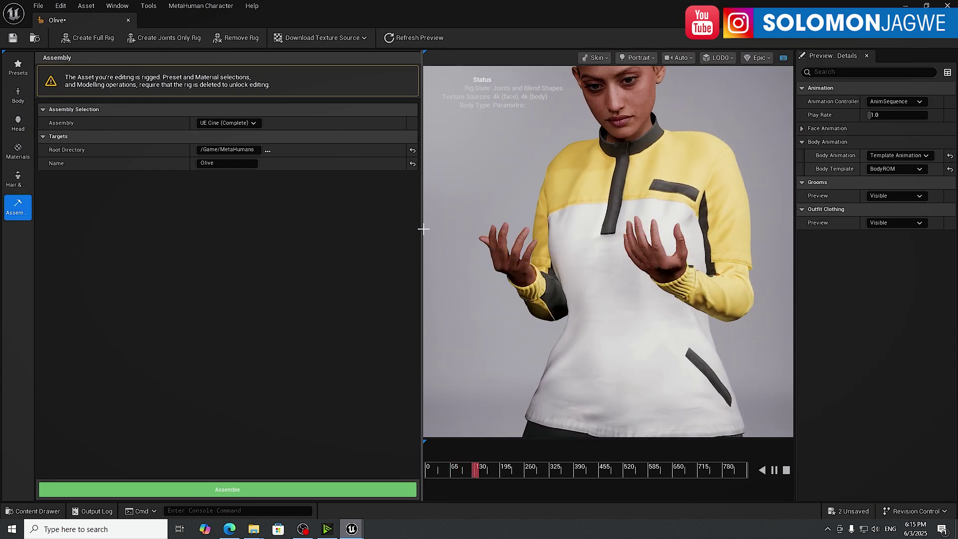
drag(423, 229, 242, 257)
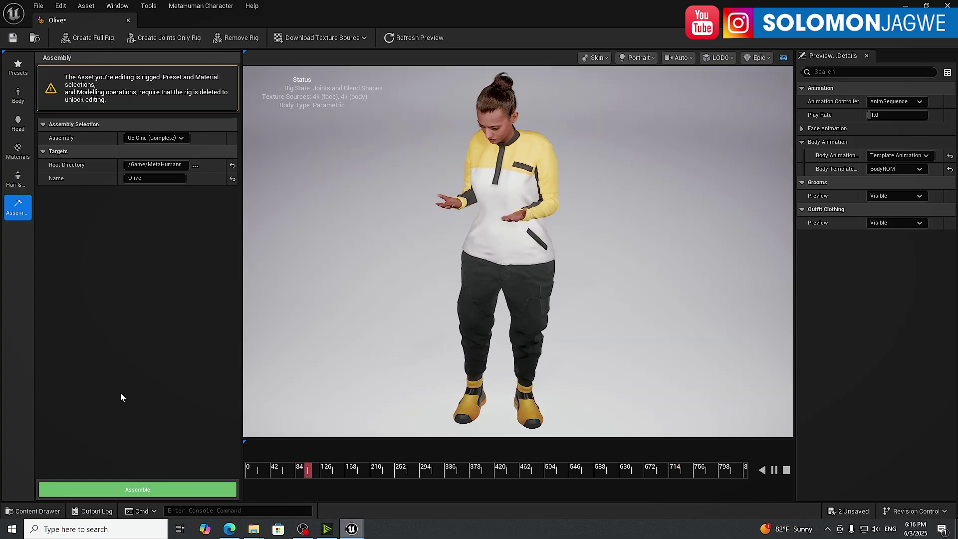
Step: Assemble the Olive MetaHuman with the UE Cine (Complete) option and return to the level editor
click(151, 490)
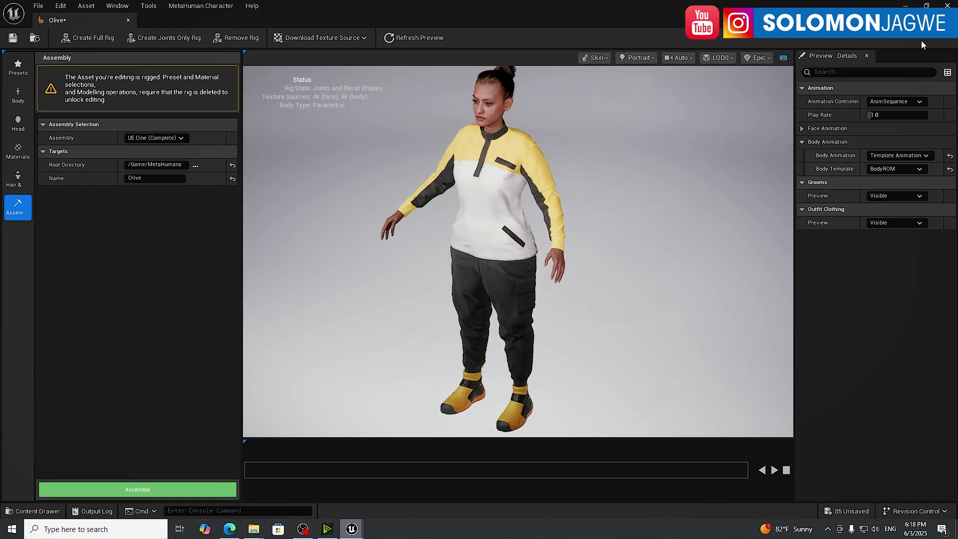
click(927, 6)
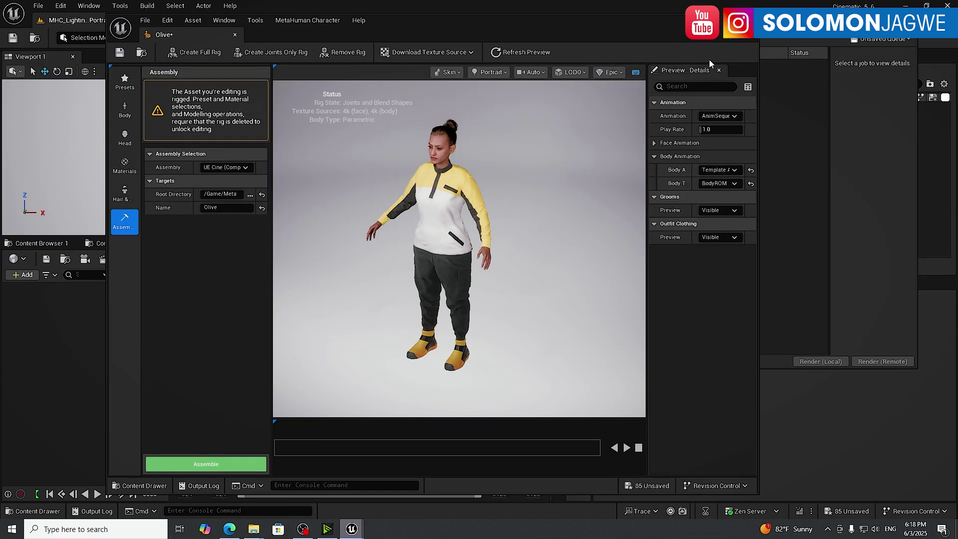
click(707, 20)
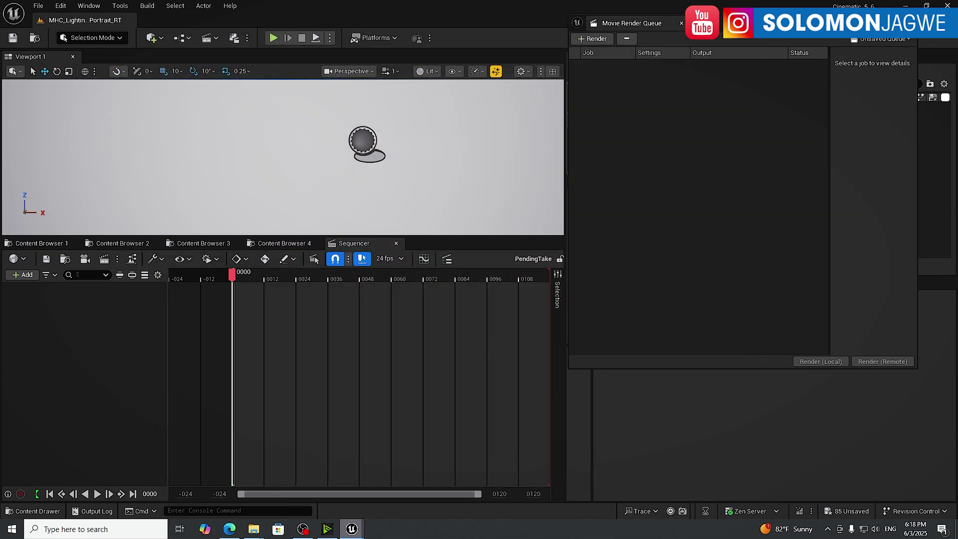
Step: Place BP_Olive from the MetaHumans/Olive folder in the level and reset its location to 0, 0, 0
click(47, 243)
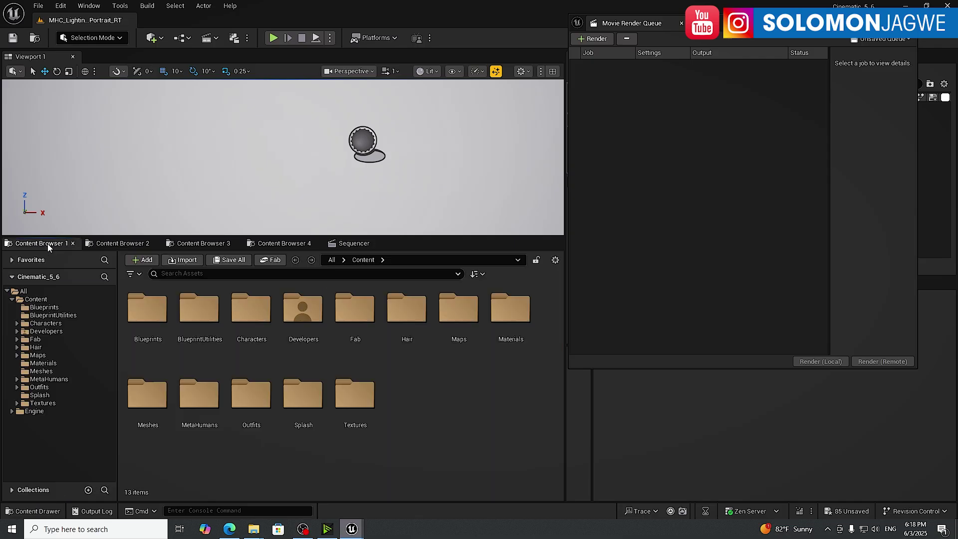
click(56, 379)
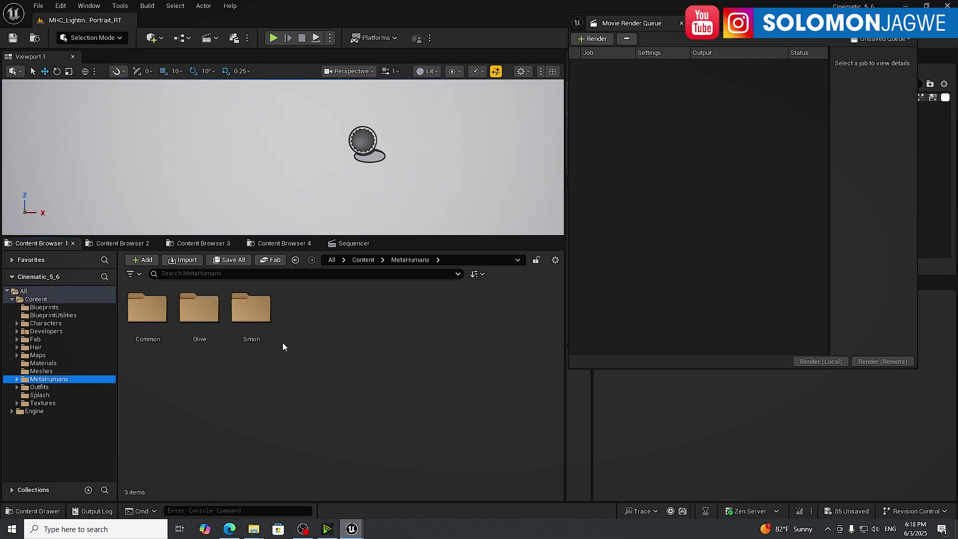
double_click(194, 307)
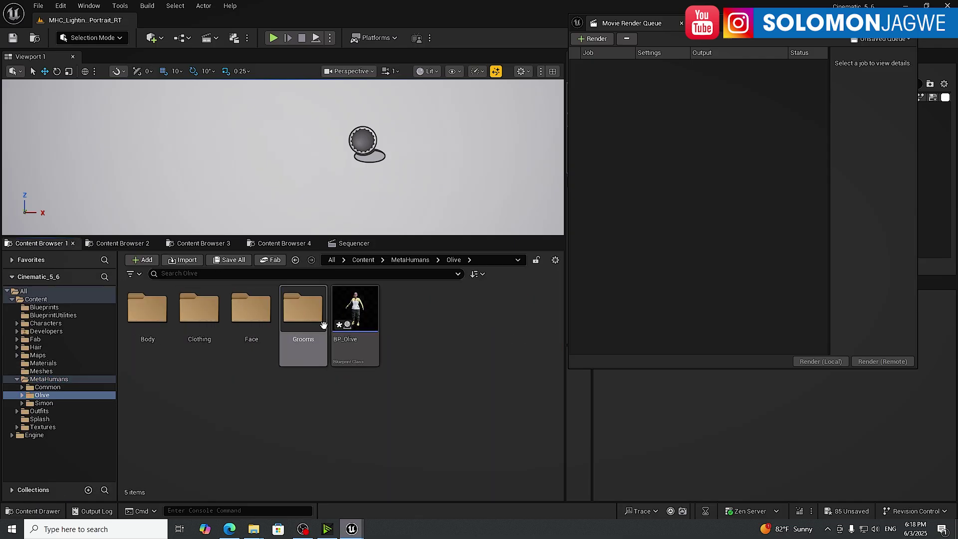
drag(312, 189, 310, 179)
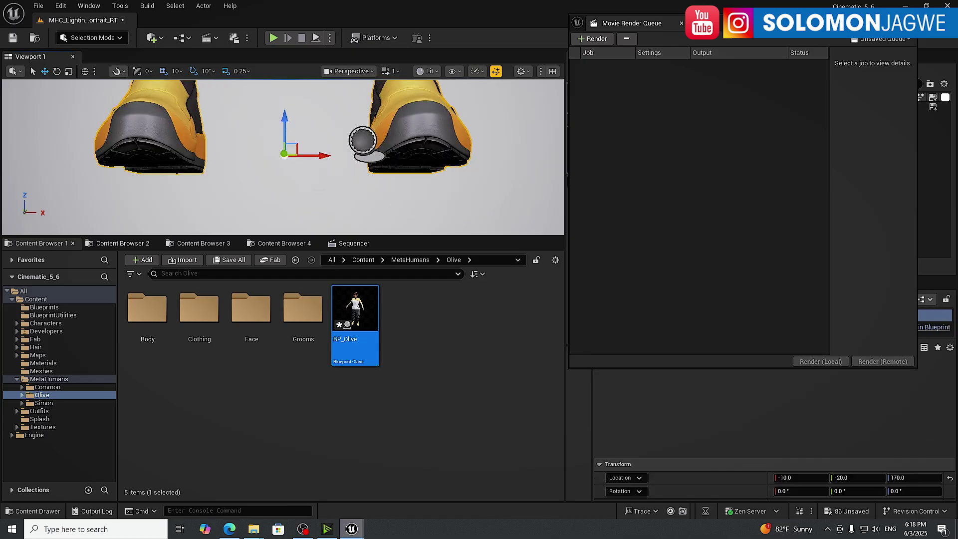
click(943, 390)
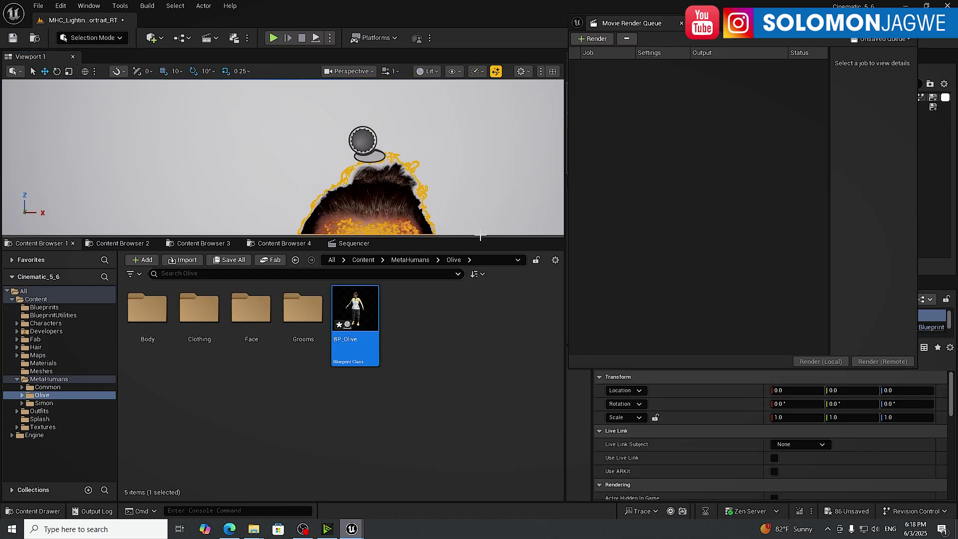
Step: Enlarge the level viewport and frame the character's head and shoulders in it
drag(481, 237, 479, 358)
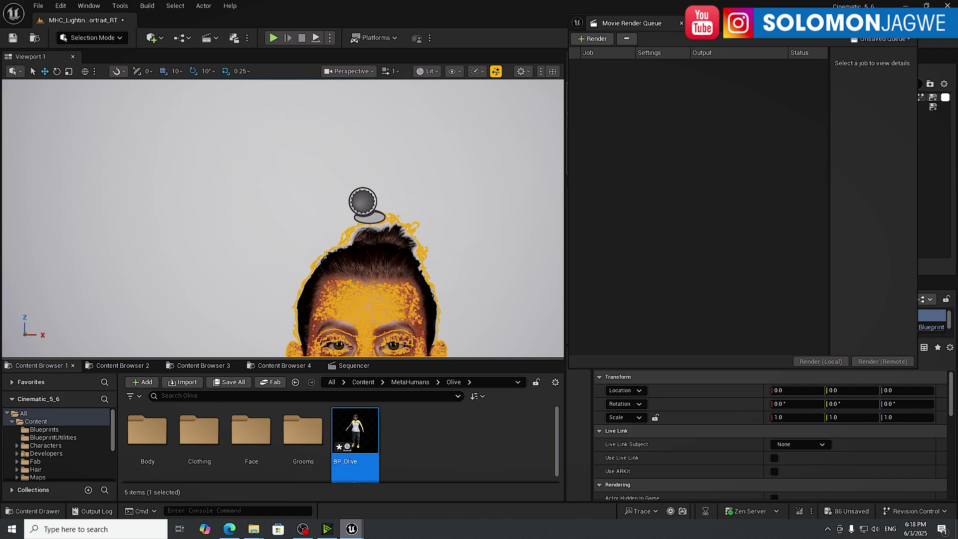
key(f)
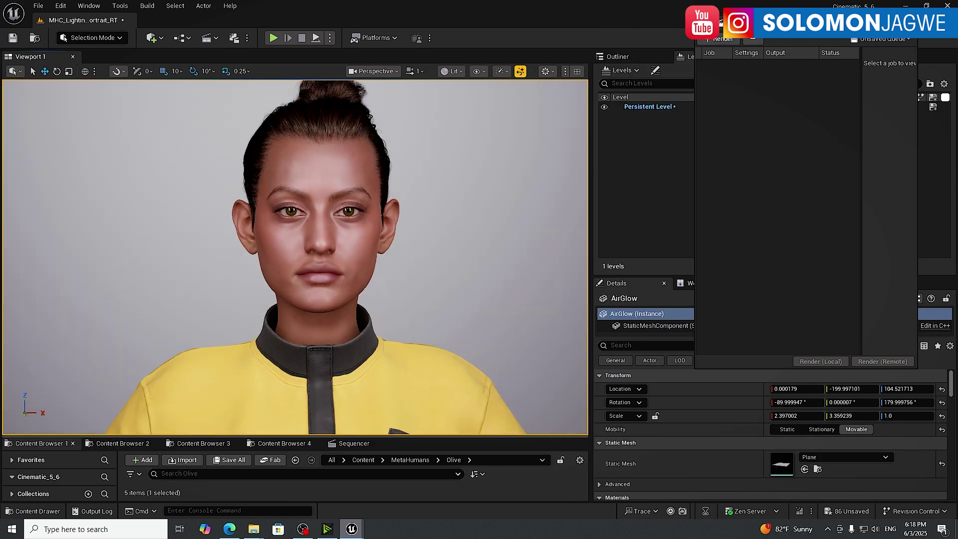
click(359, 224)
click(424, 227)
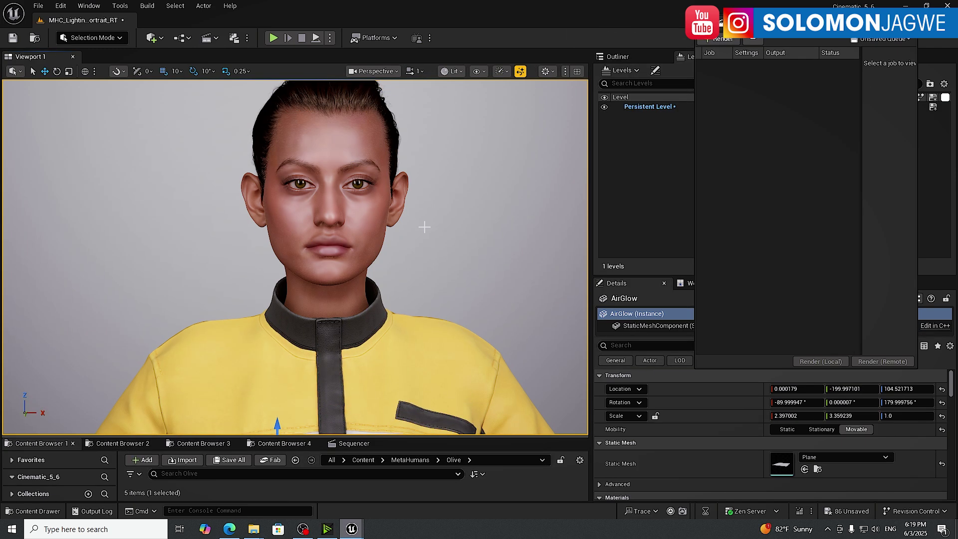
click(336, 229)
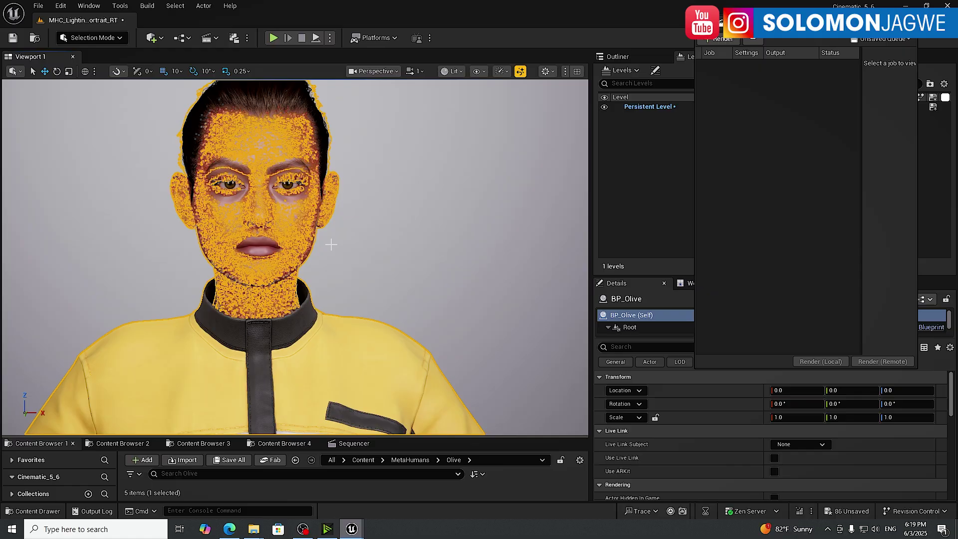
alt+drag(336, 228, 291, 246)
click(291, 246)
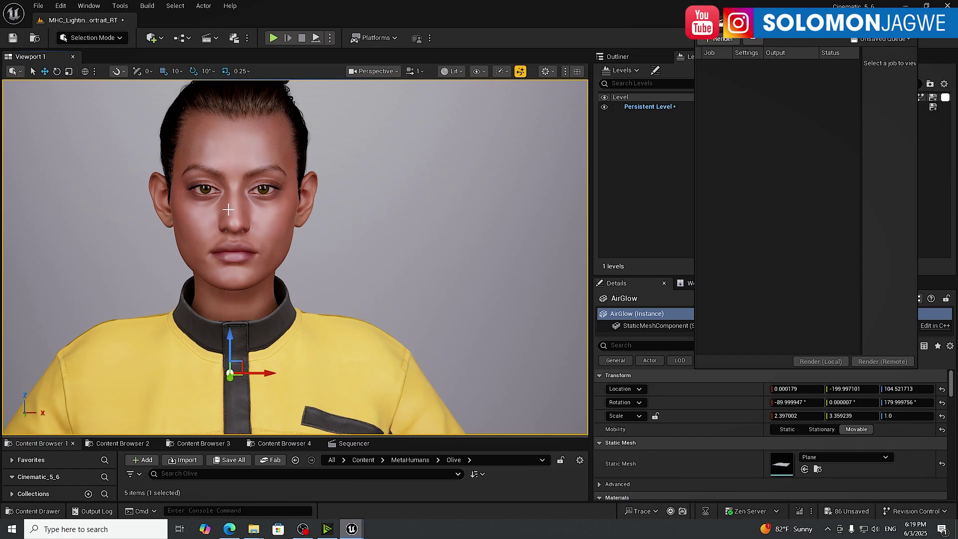
Step: Examine the character's lips, skin texture and fine facial hair up close
scroll(228, 210, up, 10)
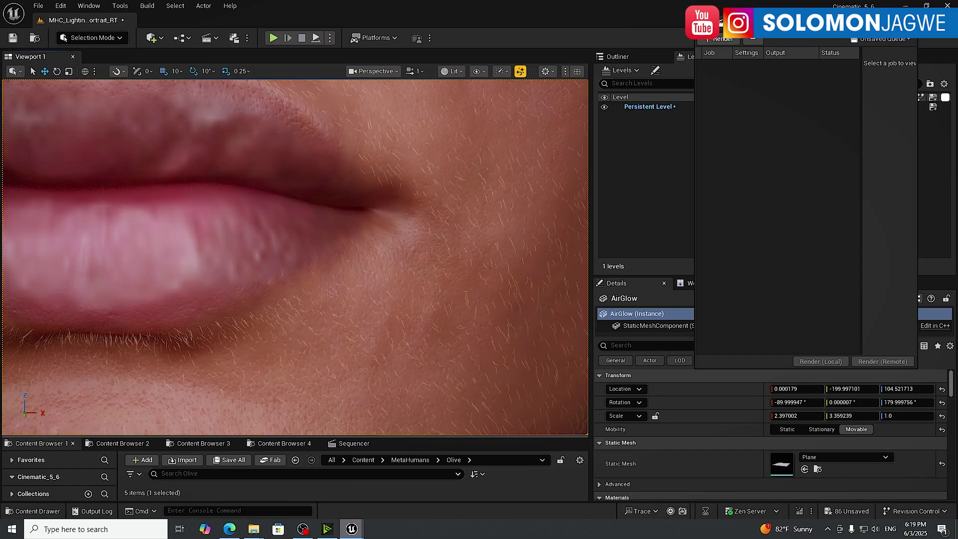
middle_drag(274, 150, 274, 211)
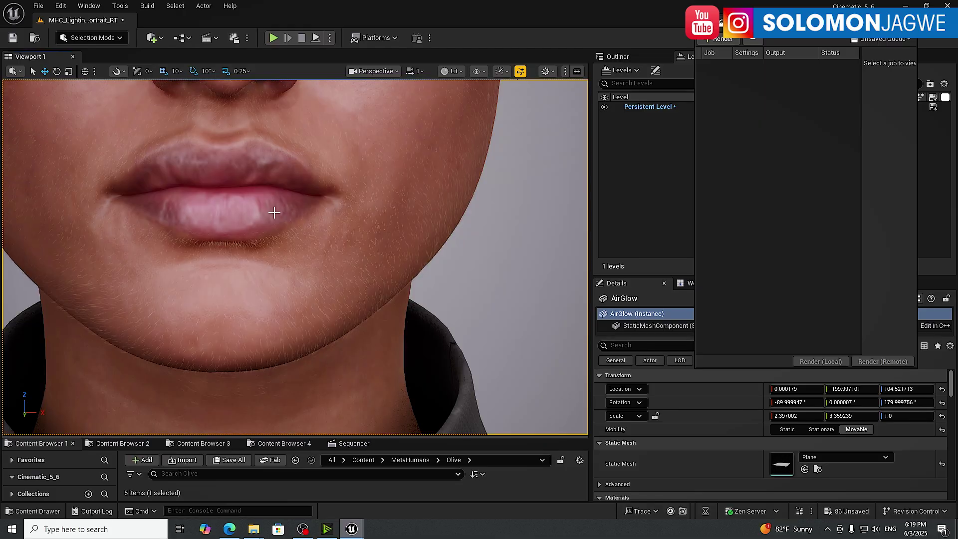
key(f)
scroll(274, 212, down, 3)
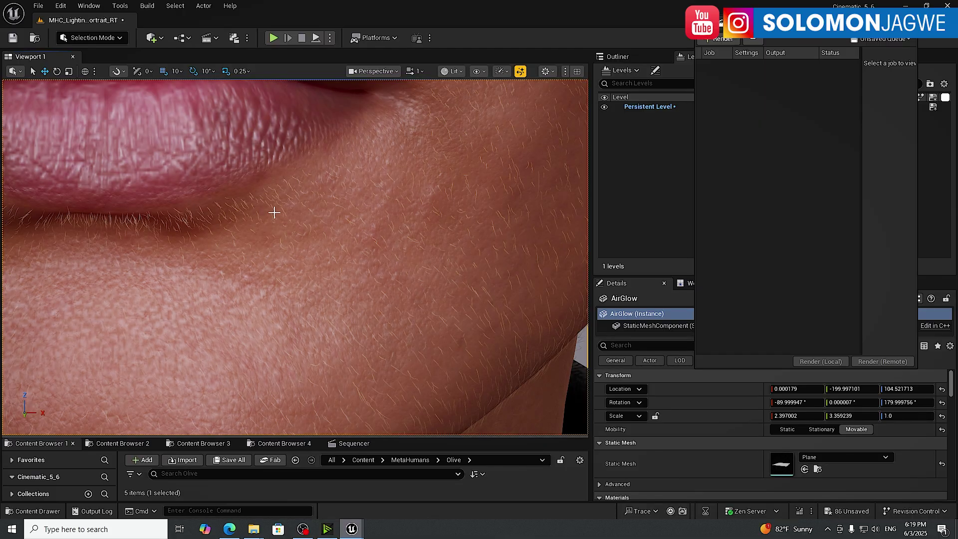
scroll(288, 216, down, 3)
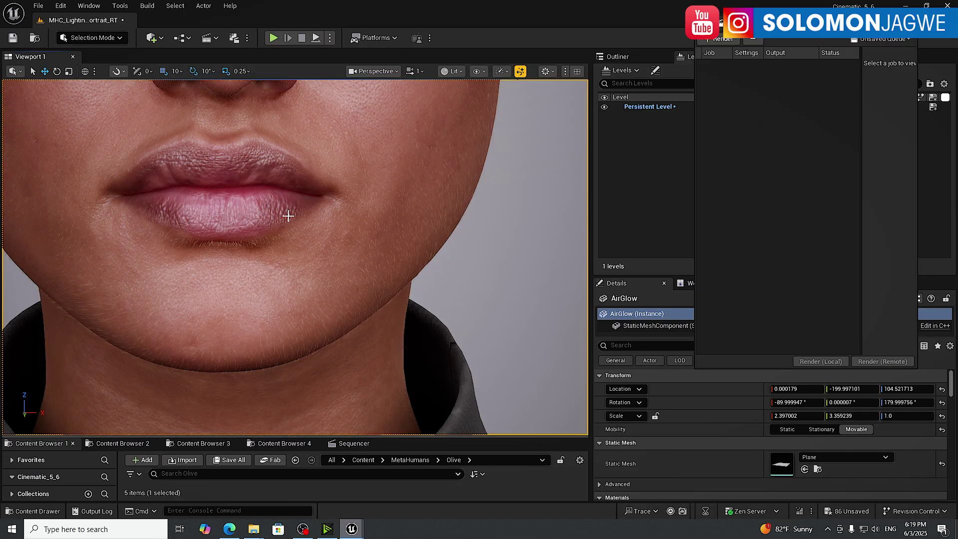
scroll(289, 216, down, 3)
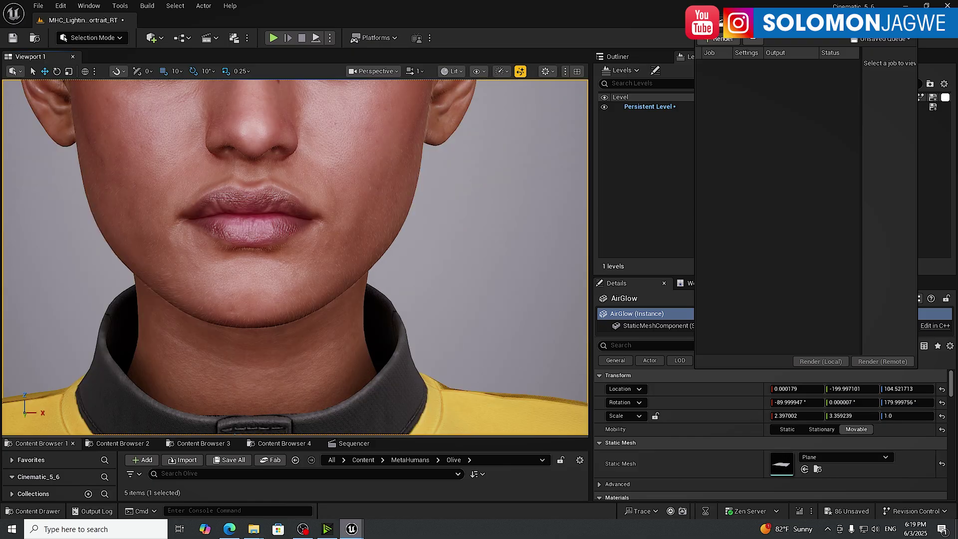
scroll(332, 224, down, 10)
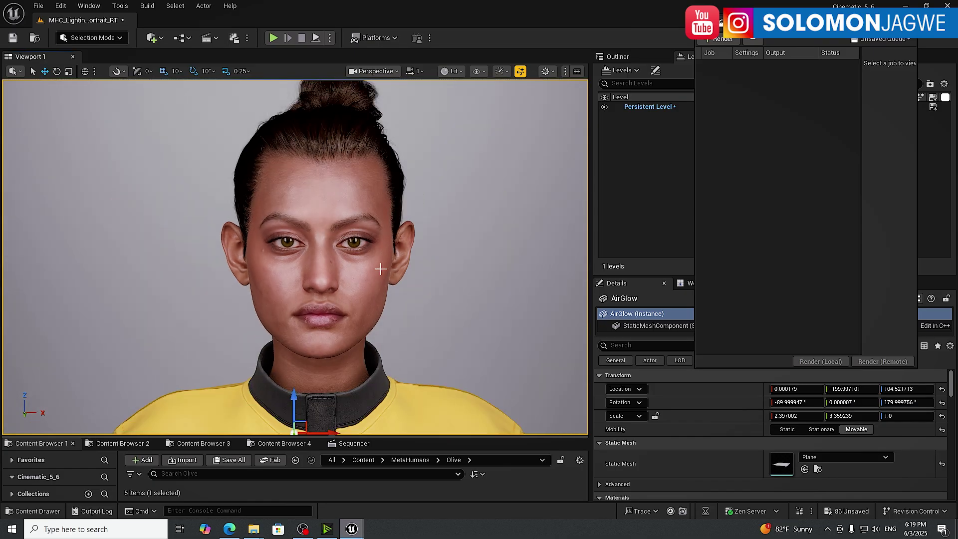
Step: Select the BP_Olive character in the level and open the Live Link window
click(364, 278)
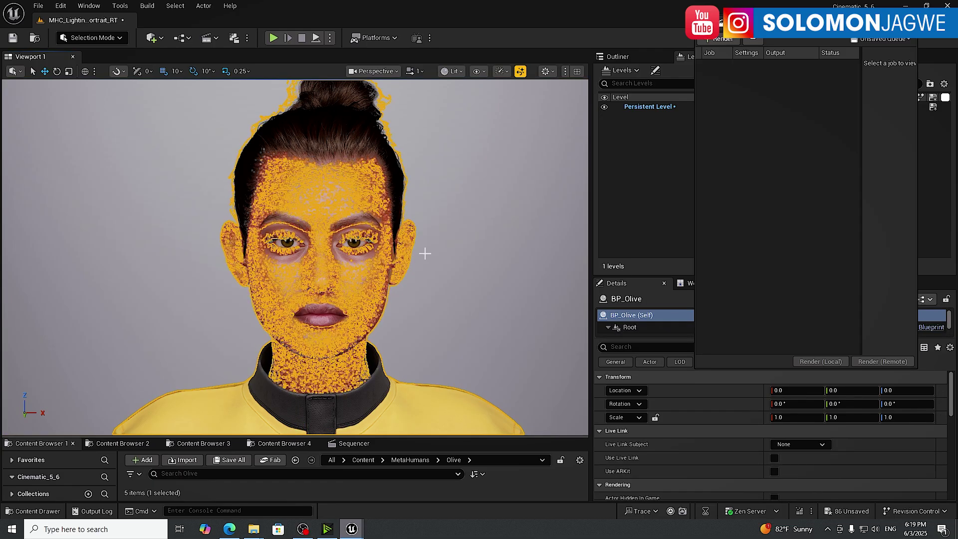
key(ctrl+z)
click(370, 287)
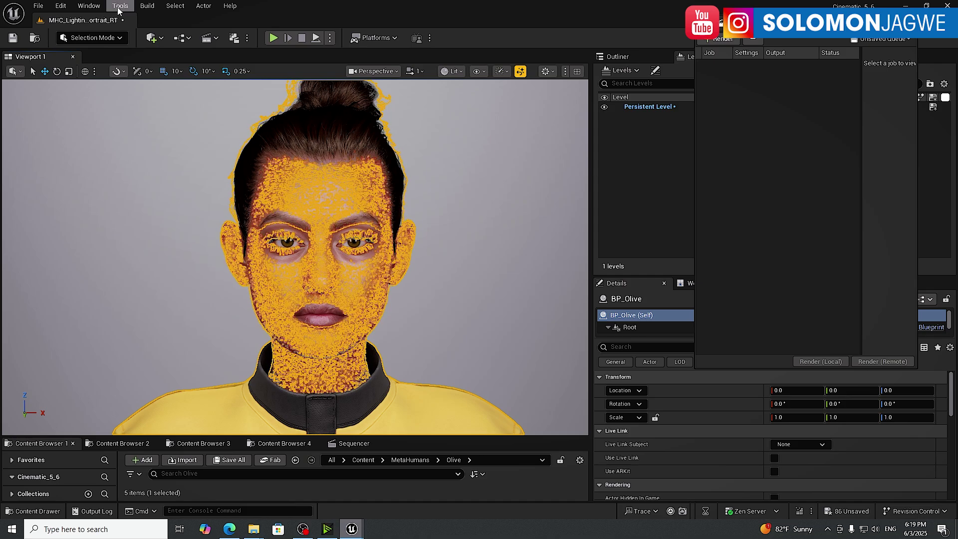
click(90, 6)
mouse_move(148, 115)
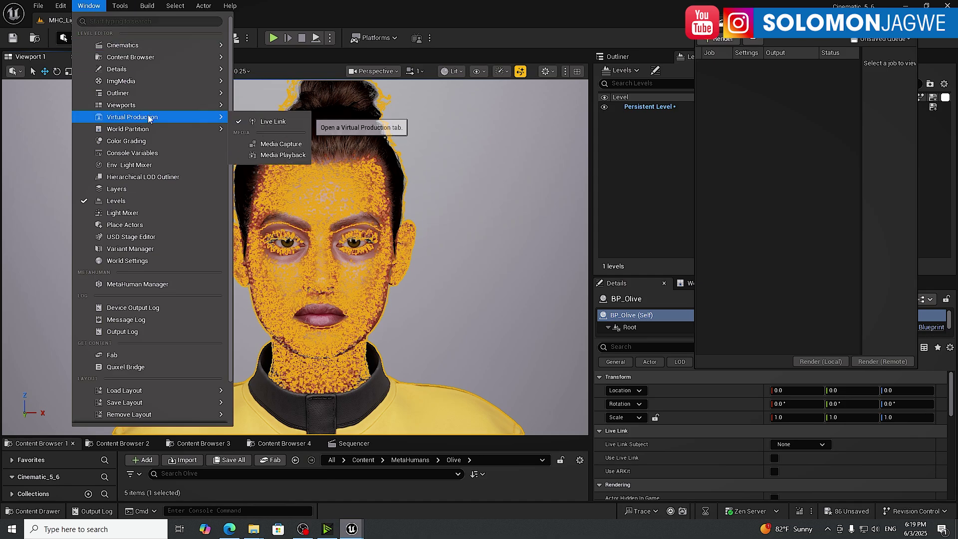
click(268, 122)
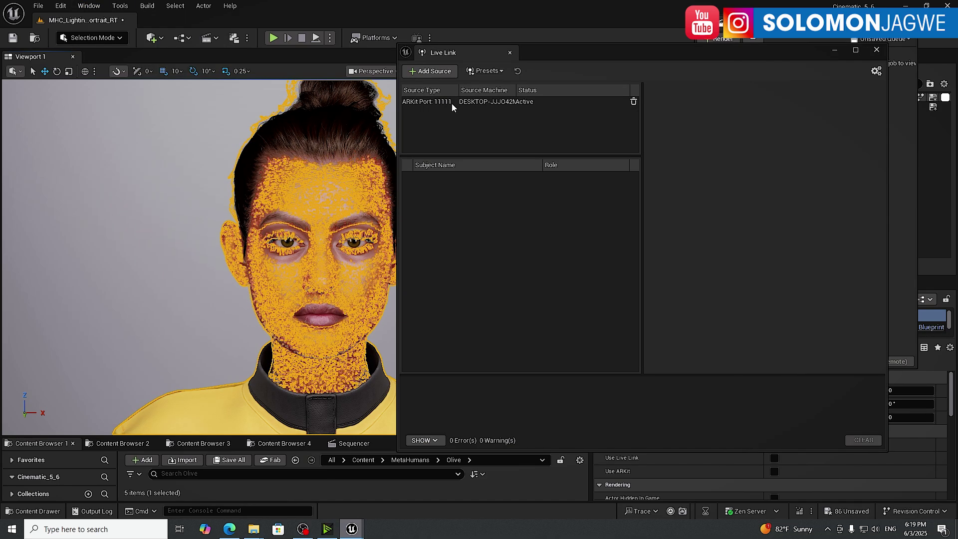
Step: Replace the ARKit source in Live Link with a new MetaHuman (Video) source
click(493, 104)
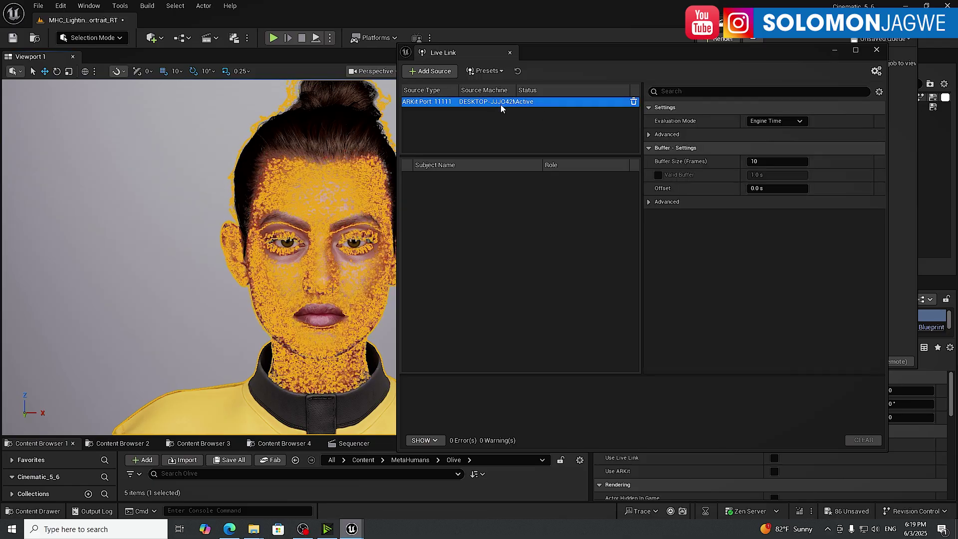
click(633, 101)
click(445, 73)
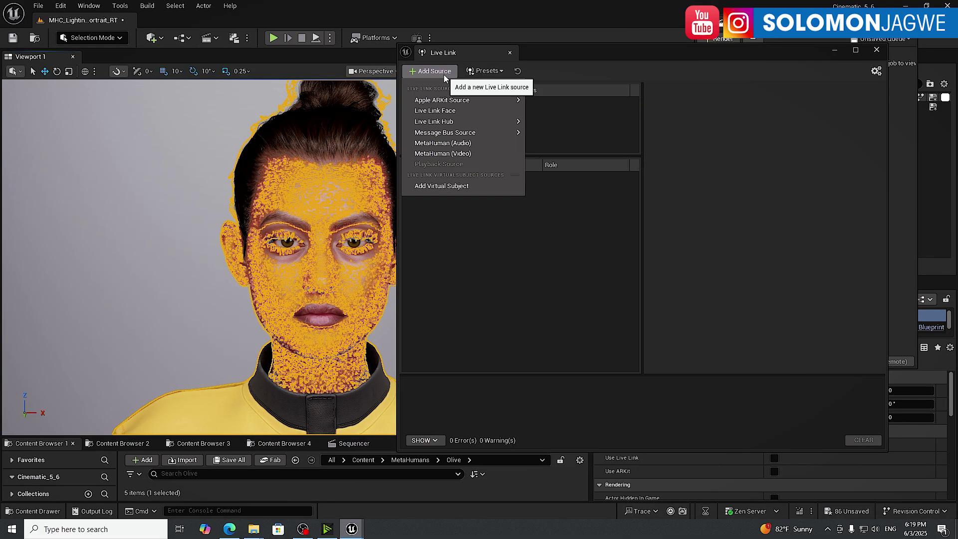
click(464, 154)
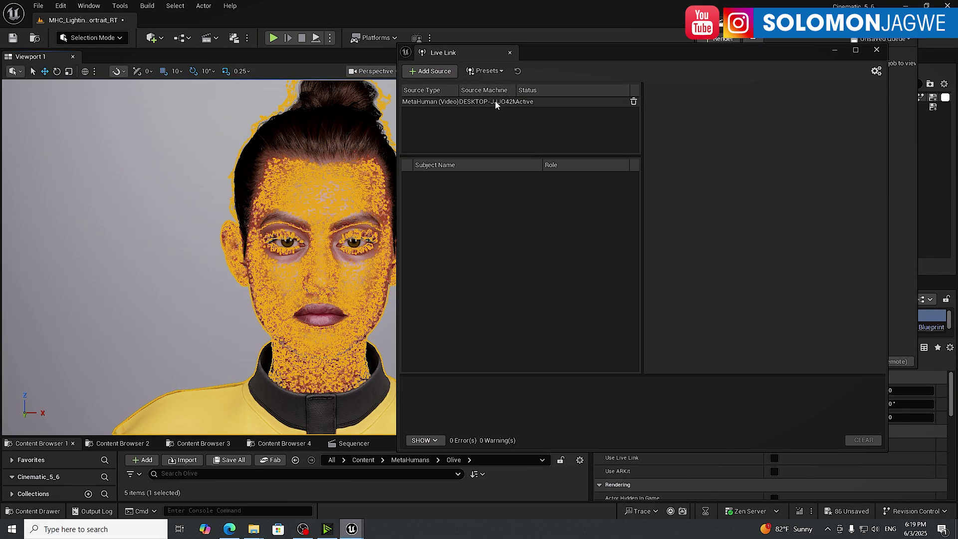
Step: Connect the MetaHuman (Video) source's video device under the subject name Olive_Actor
click(443, 102)
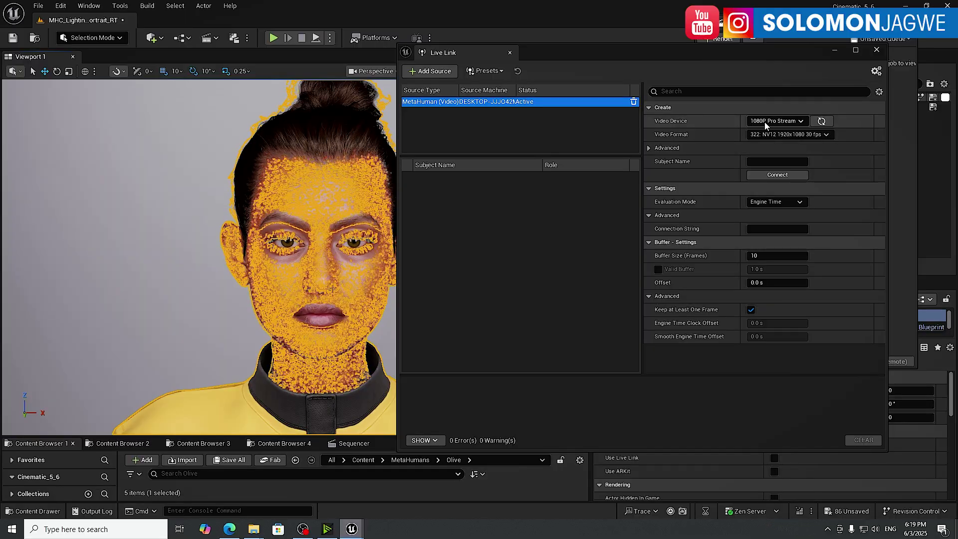
click(778, 163)
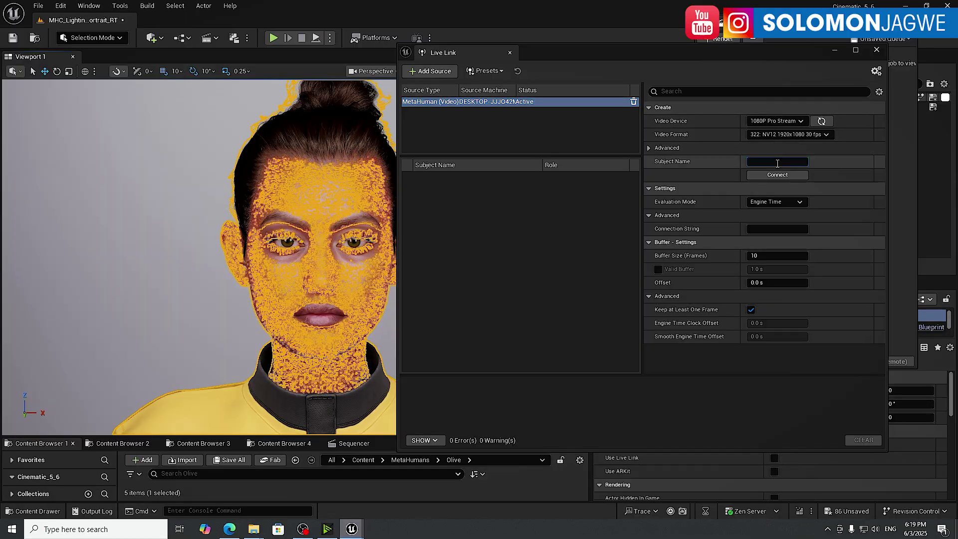
text(Olive_Actor)
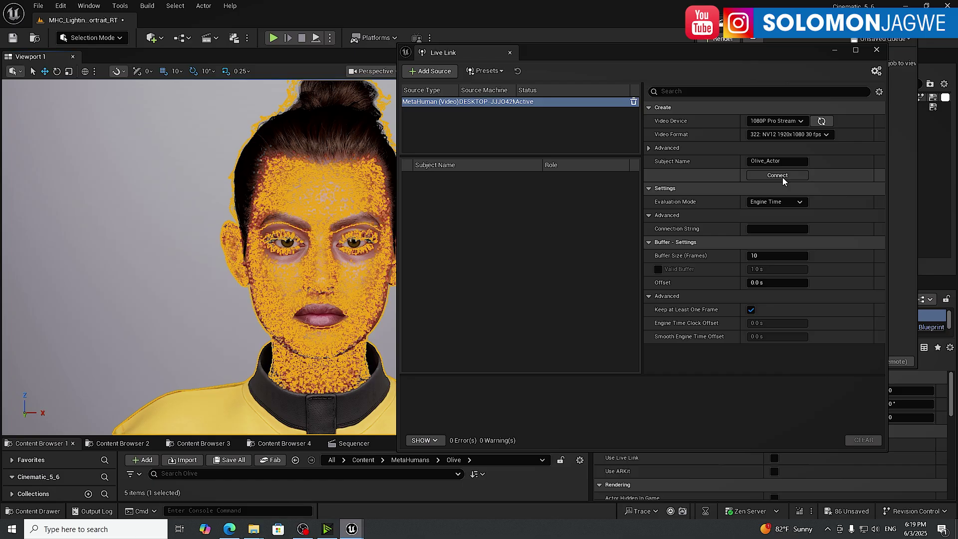
click(782, 177)
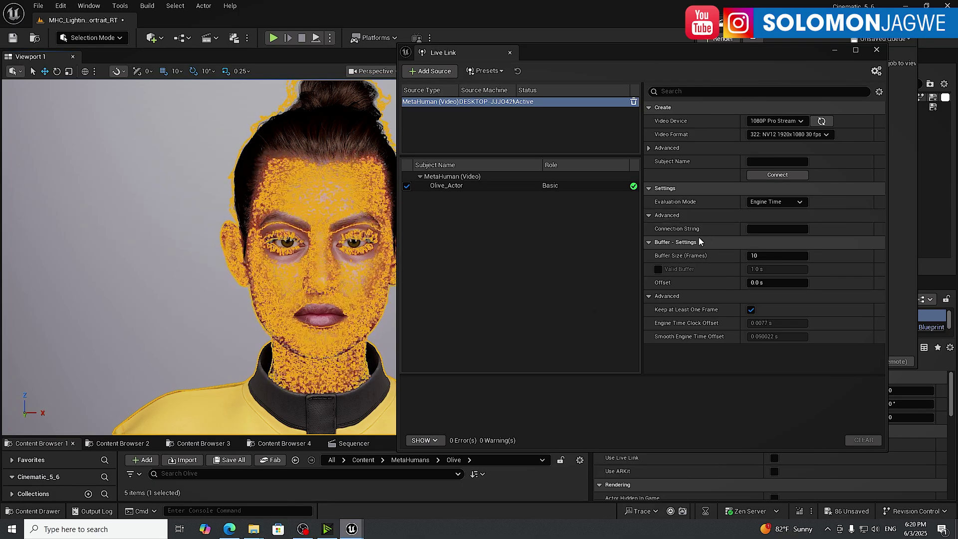
Step: Set the buffer offset of the MetaHuman (Video) source to -0.5 s
click(458, 179)
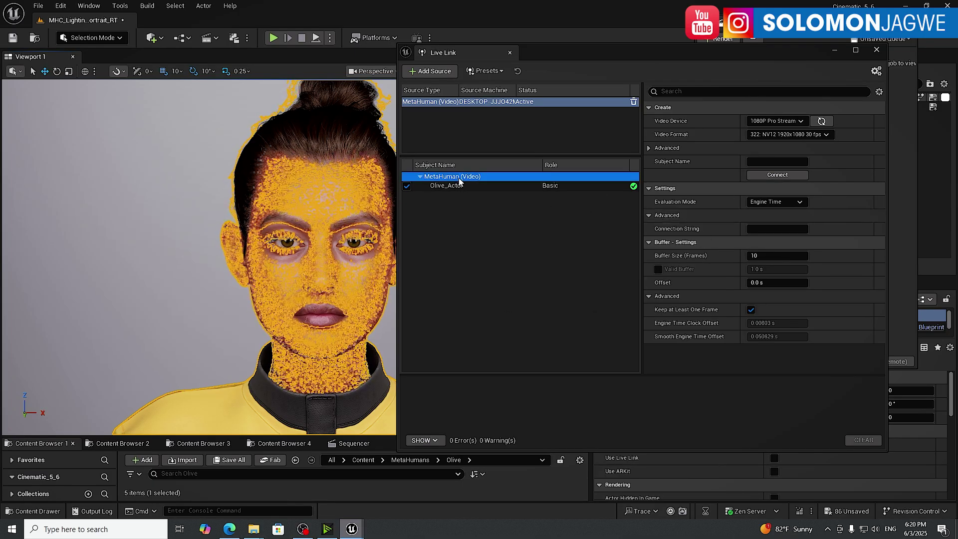
click(763, 283)
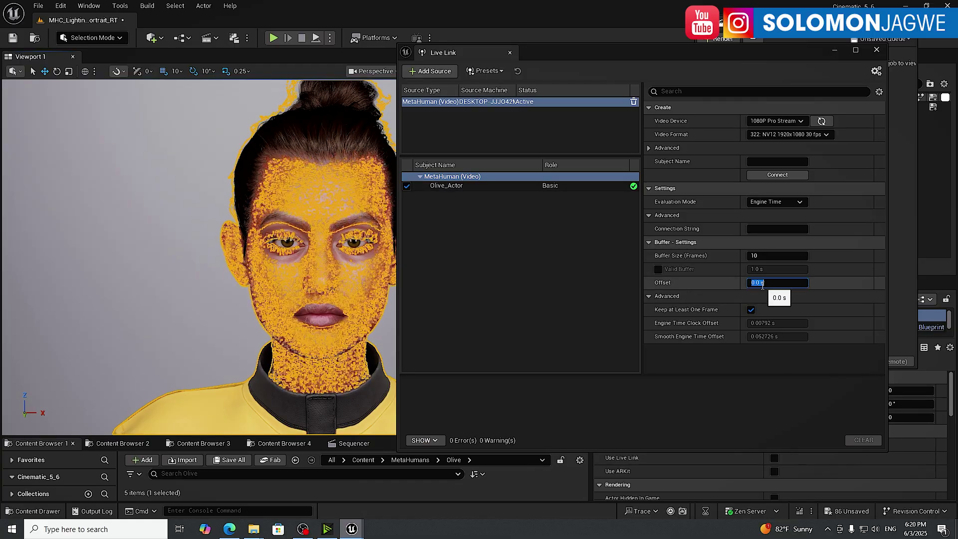
text(-)
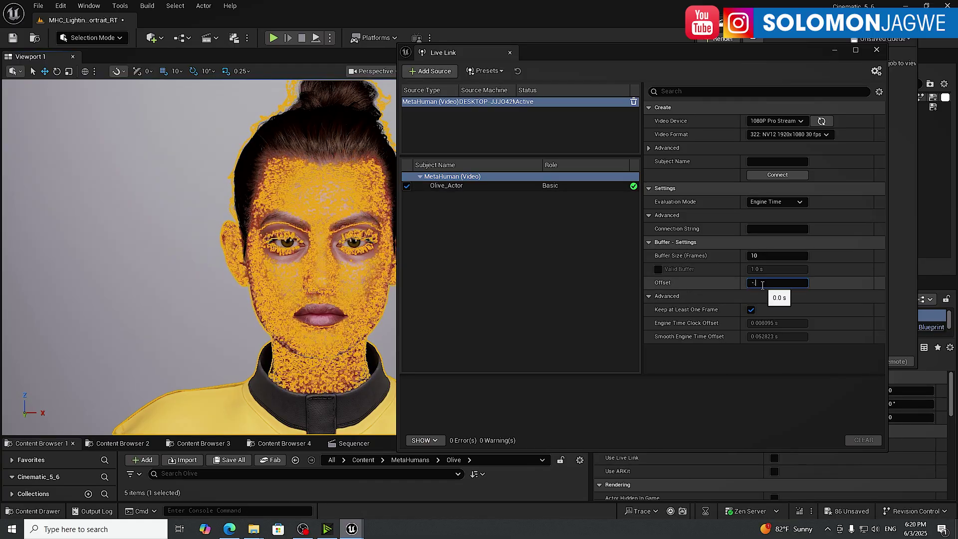
text(0.5)
key(Return)
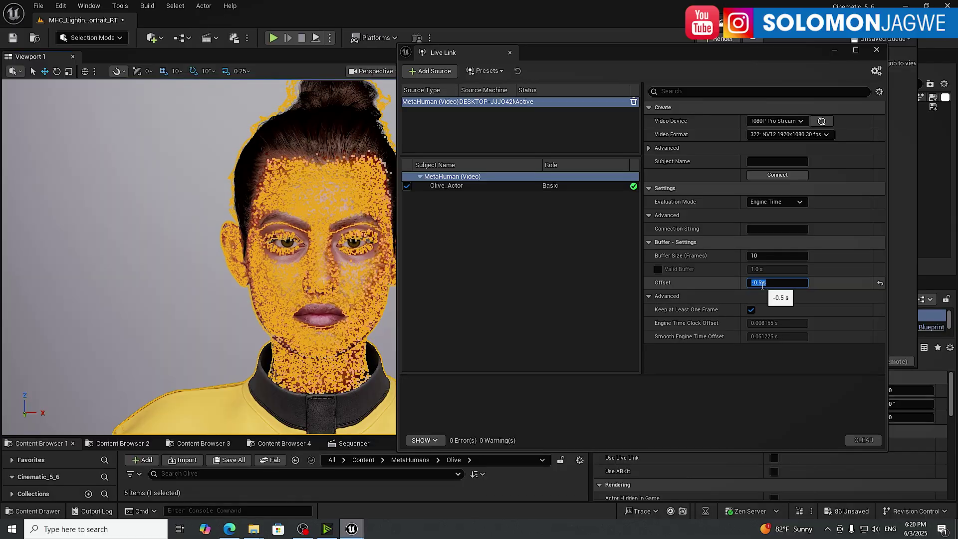
Step: Inspect the Olive_Actor subject's settings and its available monitor image options
click(452, 187)
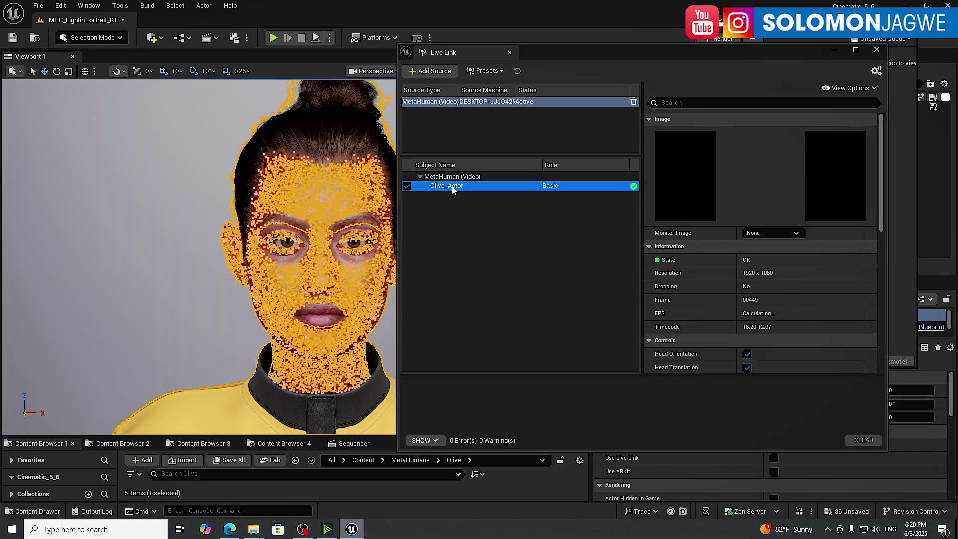
click(775, 233)
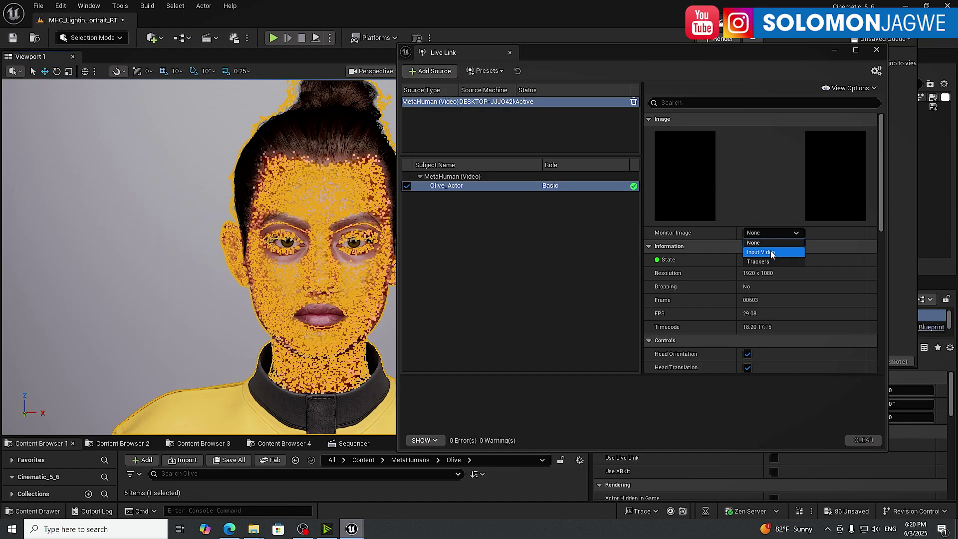
click(561, 265)
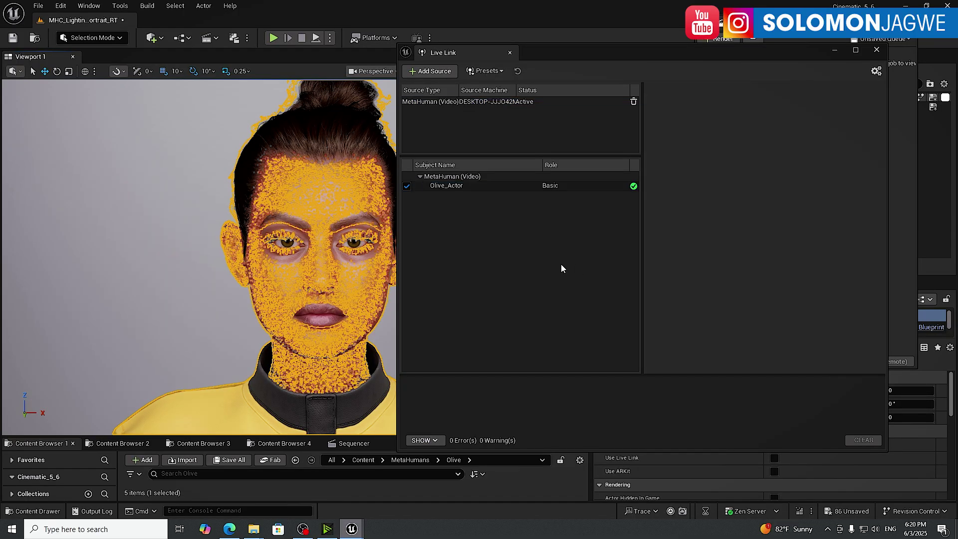
Step: Clear the floating windows out of the way, select BP_Olive in the Outliner and enlarge its property area to expose the Live Link settings
click(836, 50)
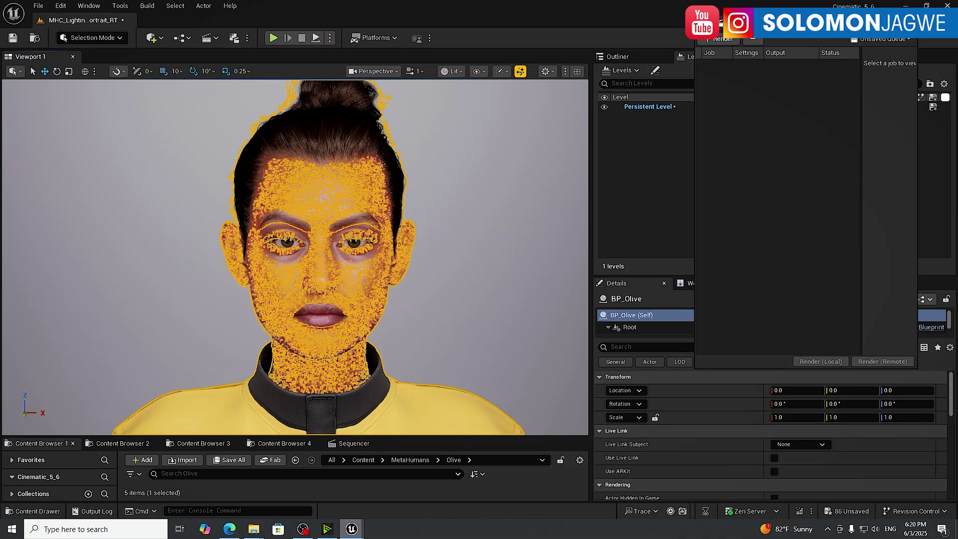
click(647, 92)
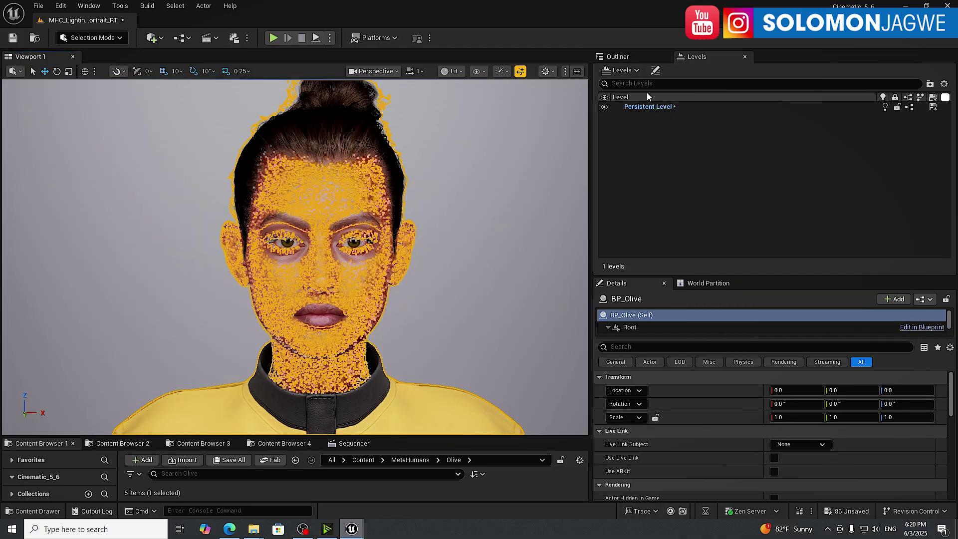
click(632, 57)
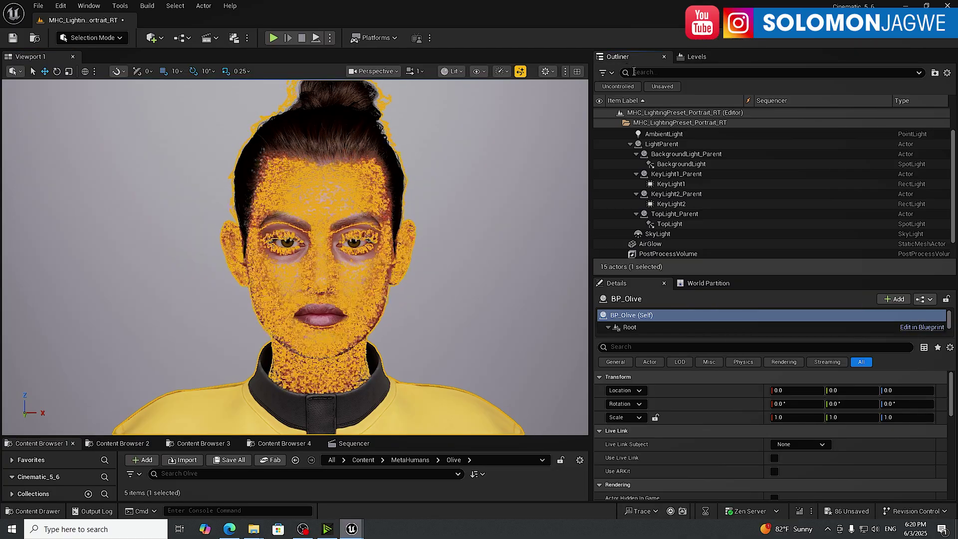
click(664, 202)
click(641, 283)
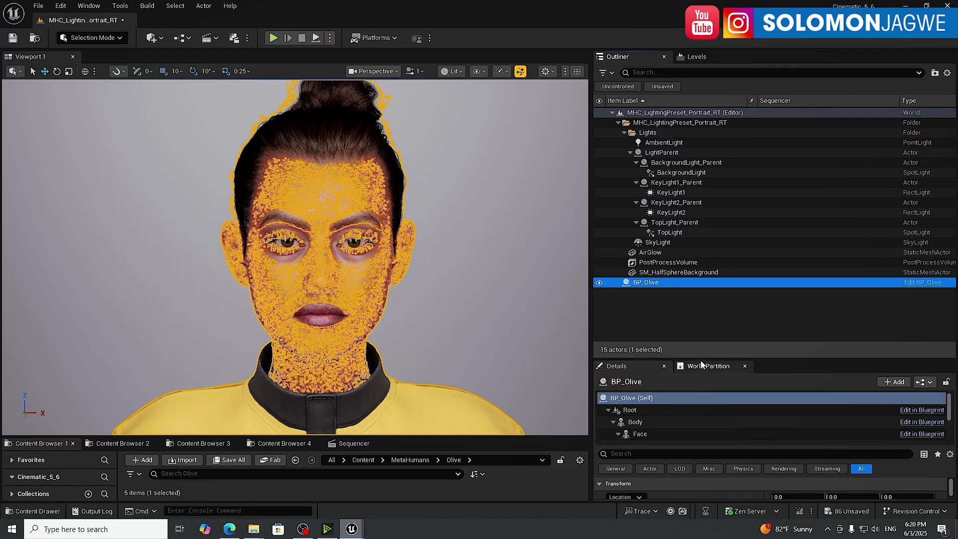
drag(701, 357, 702, 183)
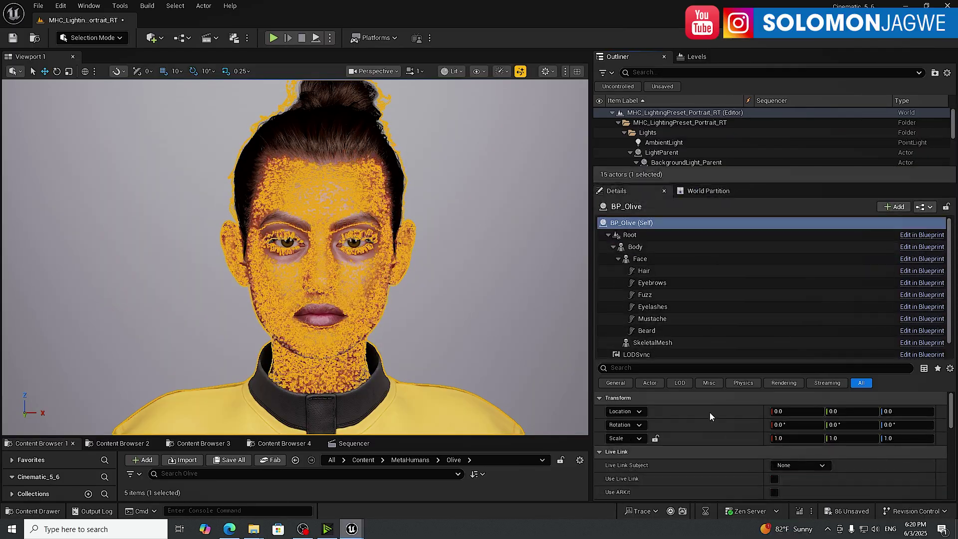
scroll(702, 423, down, 3)
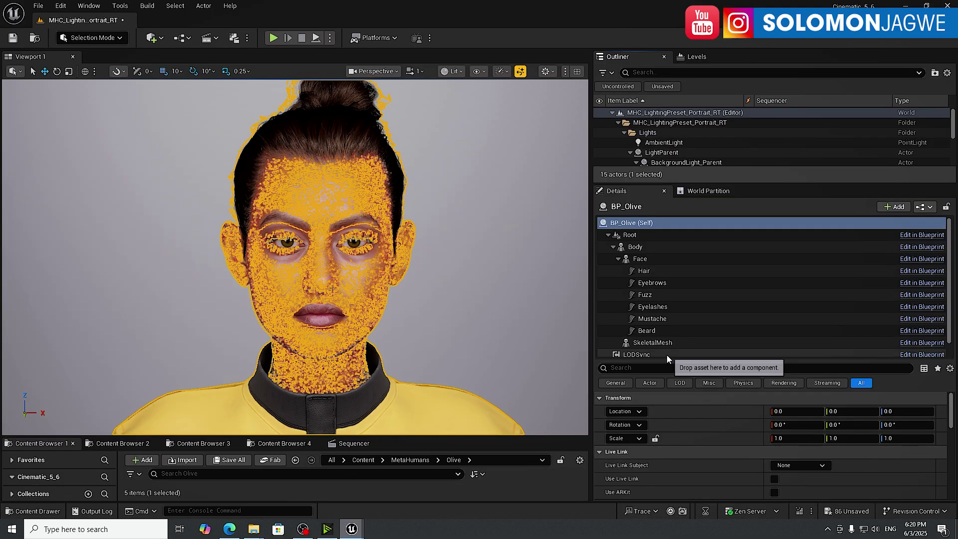
drag(667, 361, 669, 254)
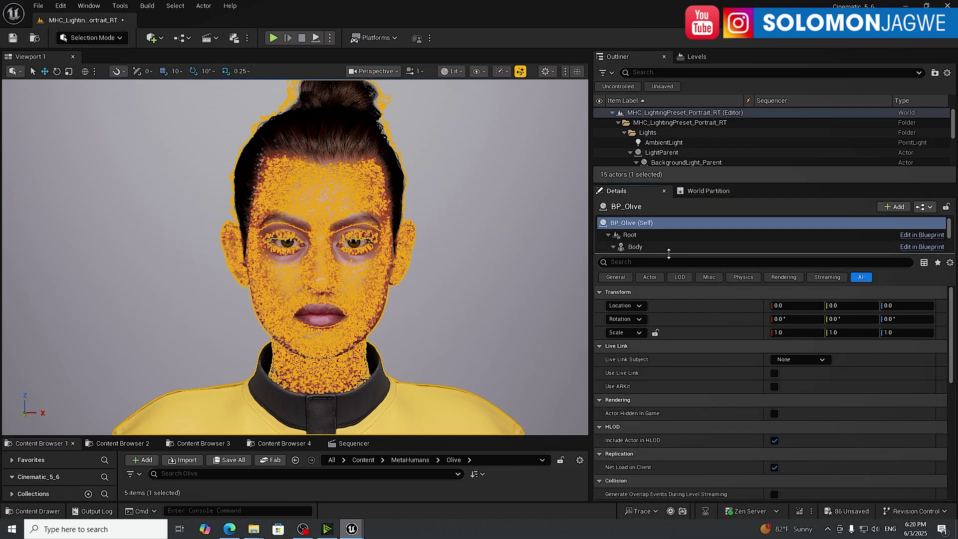
Step: Set BP_Olive's Live Link Subject to Olive_Actor and enable both Use Live Link and Use ARKit
click(799, 360)
click(796, 397)
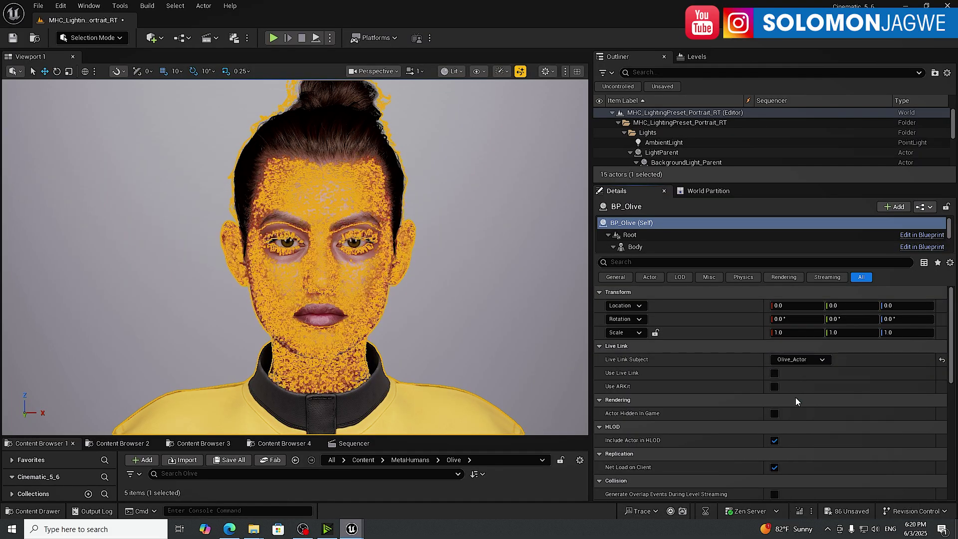
click(776, 374)
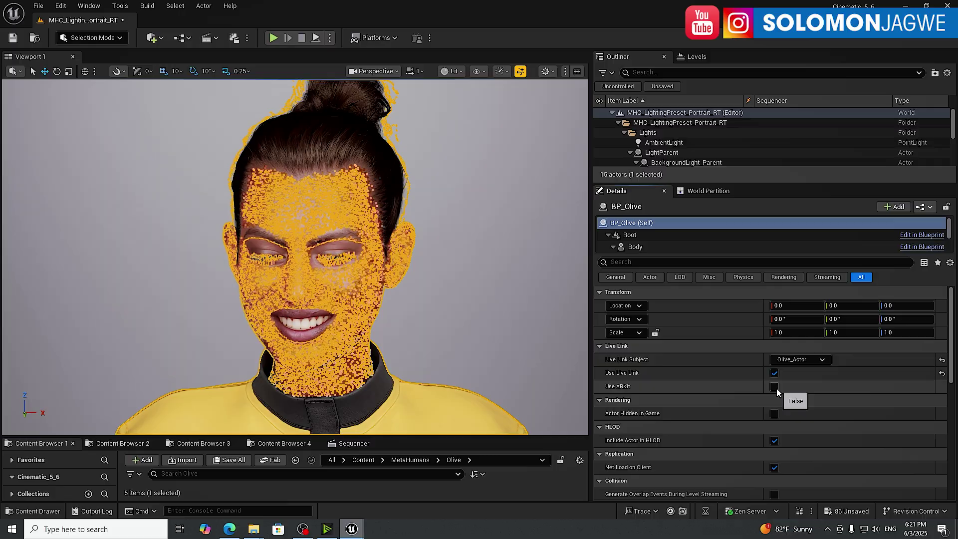
click(775, 388)
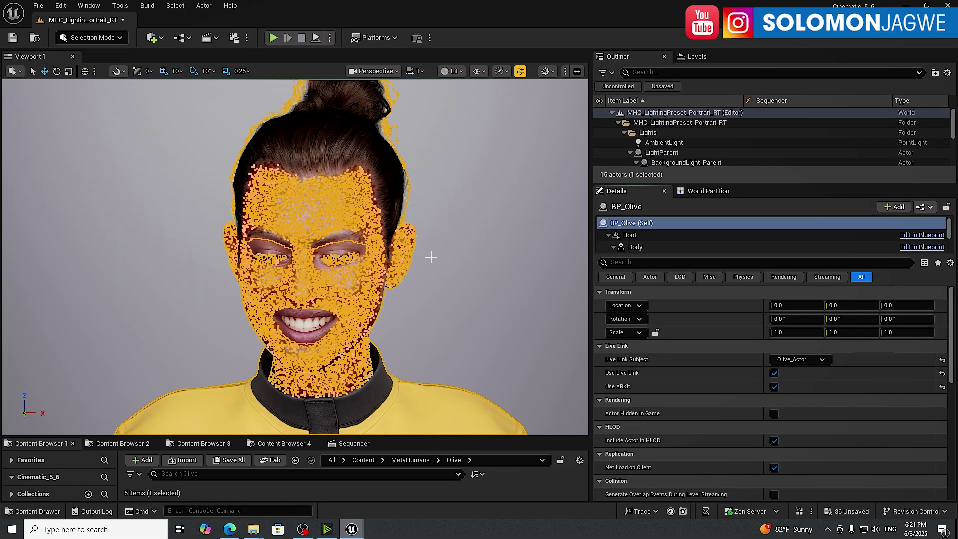
Step: Clear the selection outline from the character and examine the live facial animation from closer and farther away
click(481, 260)
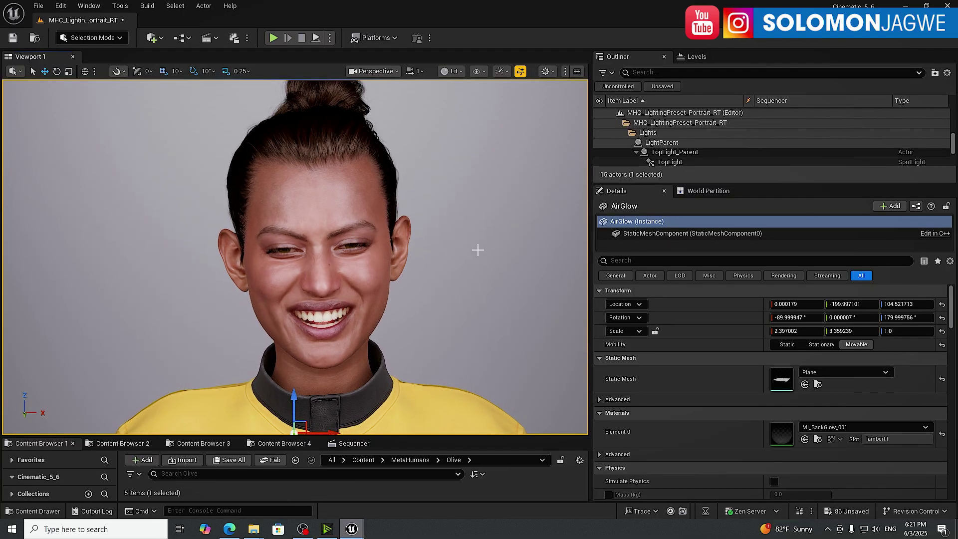
scroll(479, 251, down, 4)
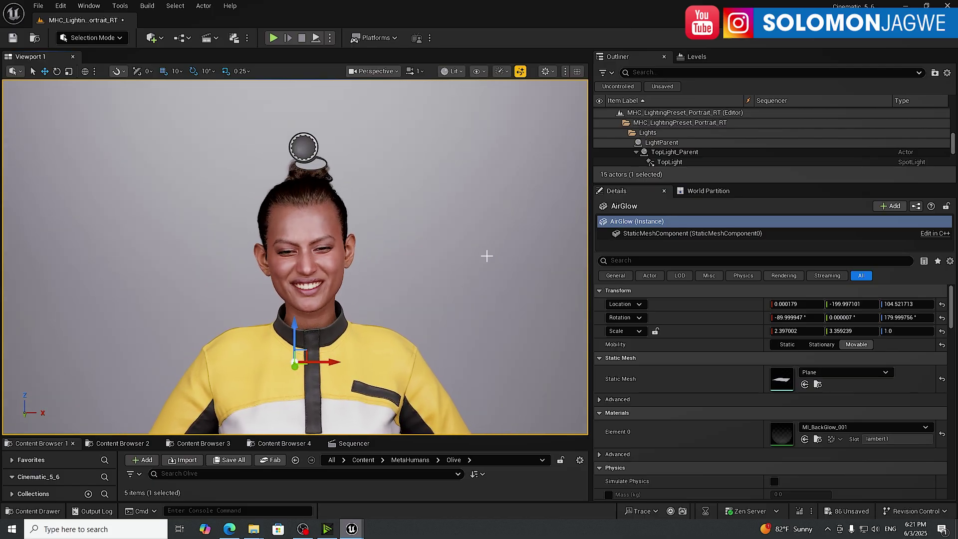
scroll(476, 244, up, 3)
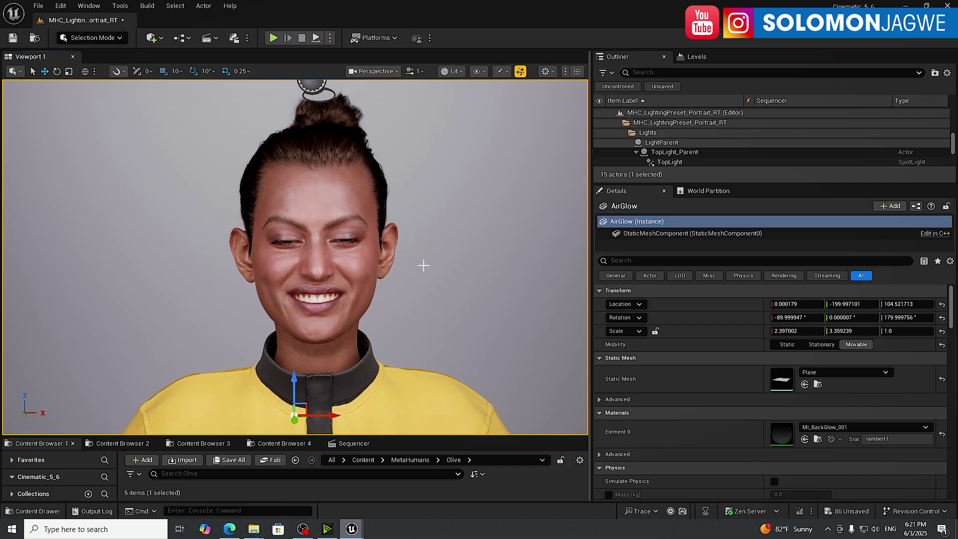
scroll(414, 275, down, 5)
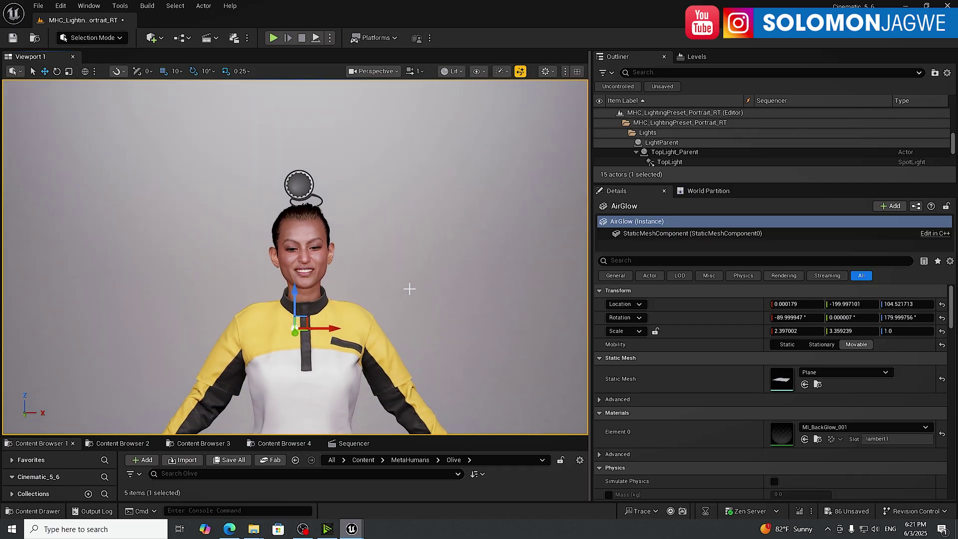
scroll(407, 281, up, 3)
scroll(407, 281, up, 3)
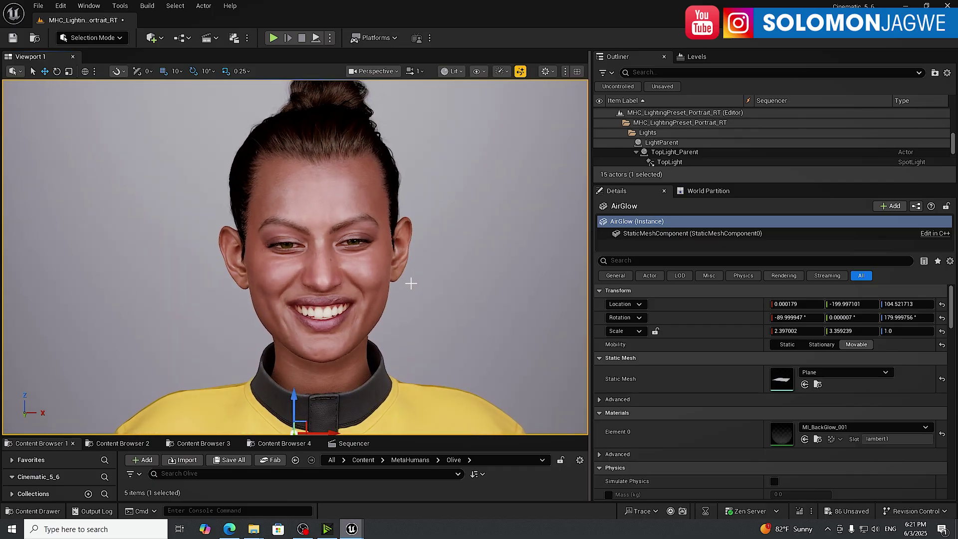